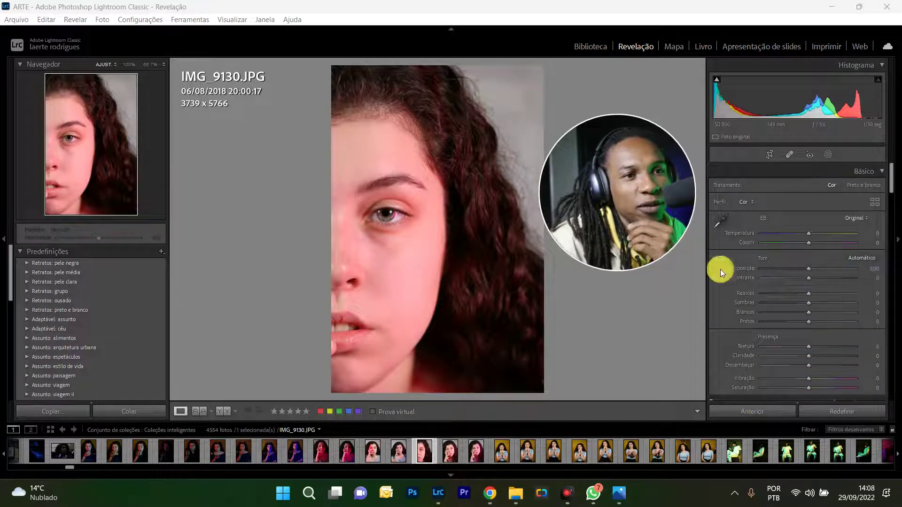
# - Survey the Develop right panel and collapse the Basic section
pyautogui.scroll(-3, 826, 282)
pyautogui.scroll(-3, 825, 283)
pyautogui.scroll(-2, 820, 283)
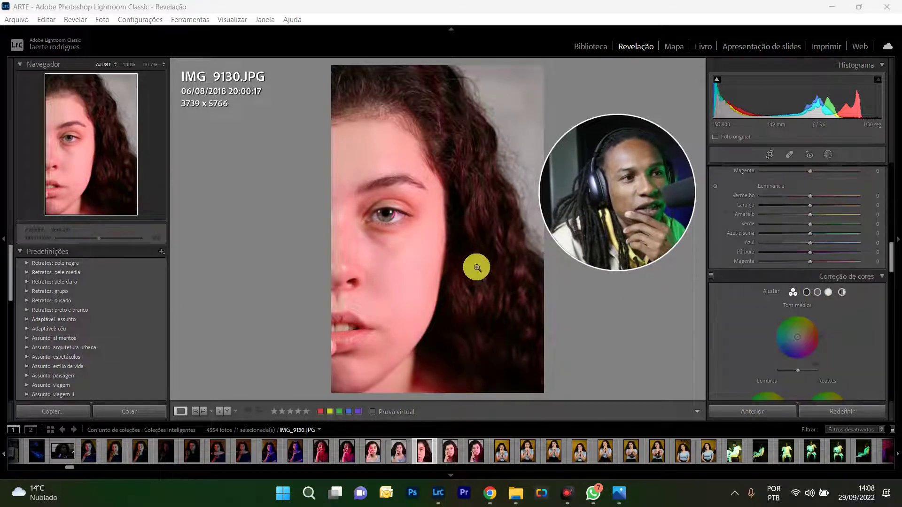
pyautogui.scroll(-2, 826, 292)
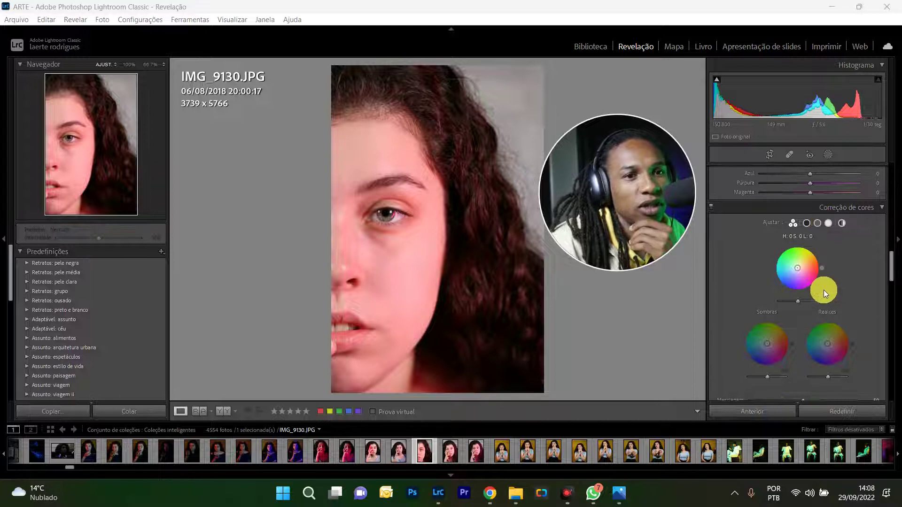
pyautogui.scroll(-6, 824, 289)
pyautogui.scroll(2, 820, 286)
pyautogui.scroll(-4, 822, 282)
pyautogui.scroll(2, 865, 239)
pyautogui.scroll(4, 854, 261)
pyautogui.scroll(3, 853, 263)
pyautogui.scroll(3, 852, 266)
pyautogui.scroll(3, 854, 269)
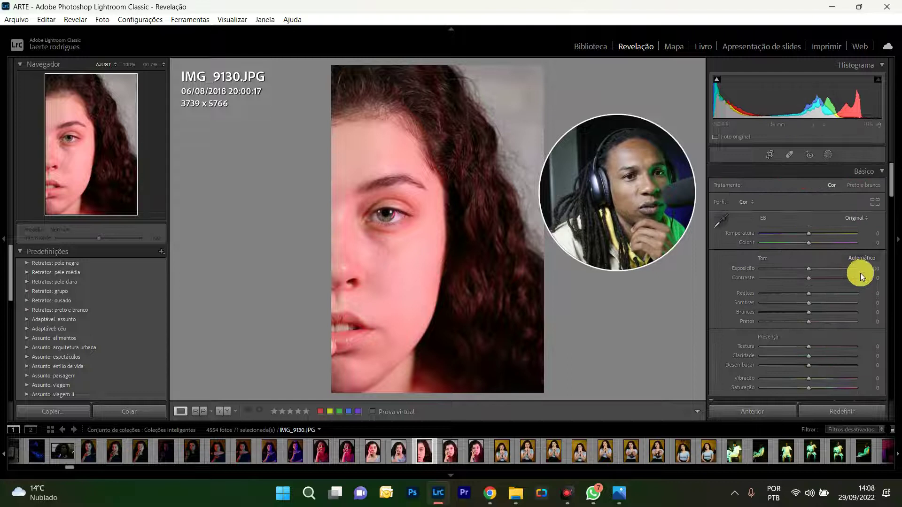
pyautogui.click(882, 171)
# - Collapse Tone Curve, HSL, Colour Grading and Detail so Lens Corrections is showing
pyautogui.click(883, 186)
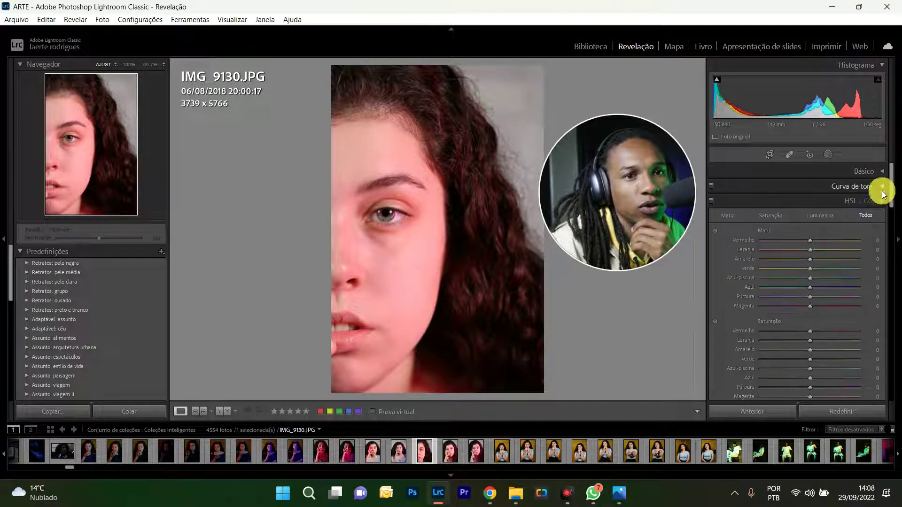
pyautogui.click(882, 201)
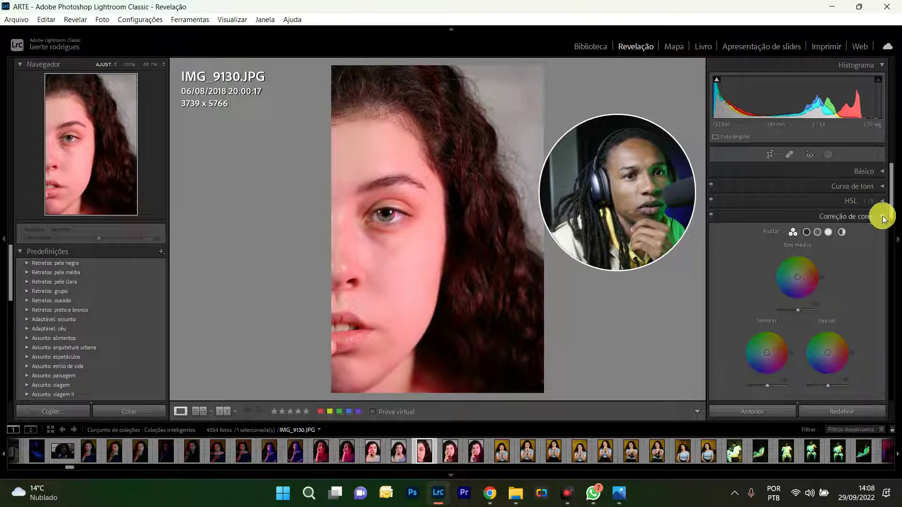
pyautogui.click(884, 221)
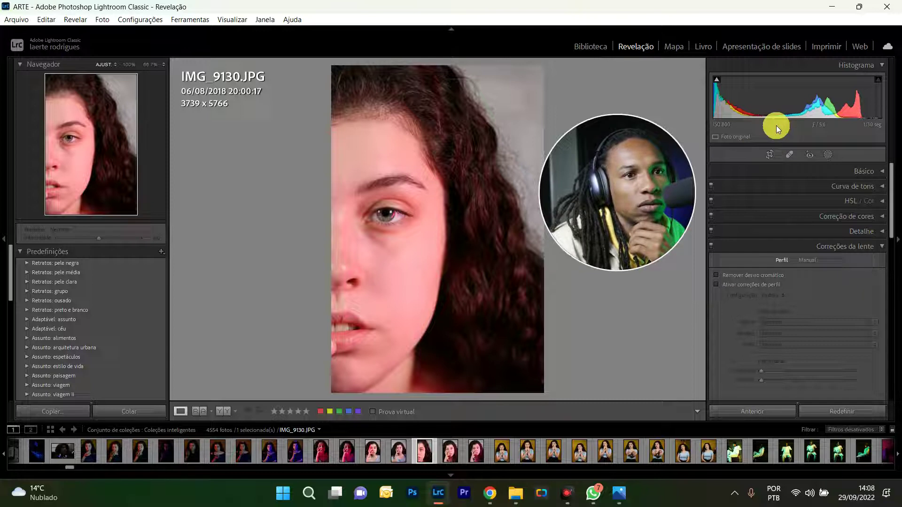
pyautogui.click(749, 285)
pyautogui.click(777, 322)
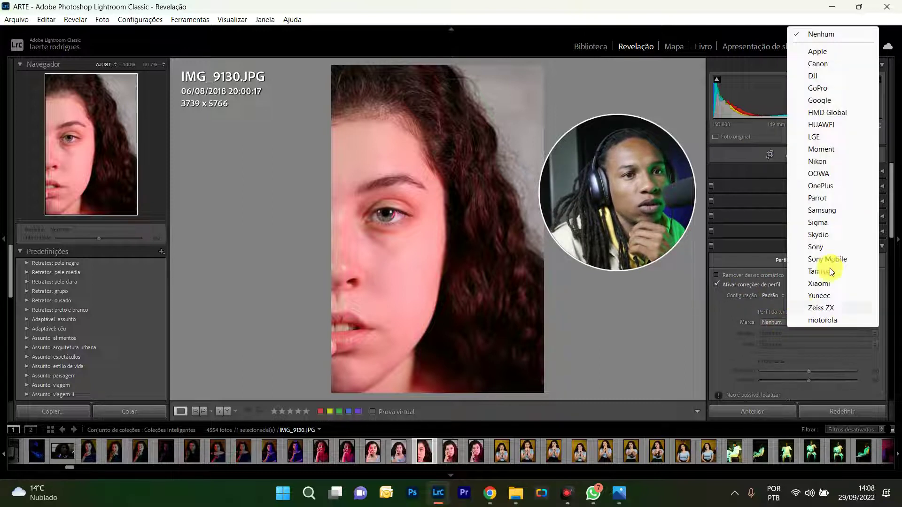
pyautogui.click(818, 64)
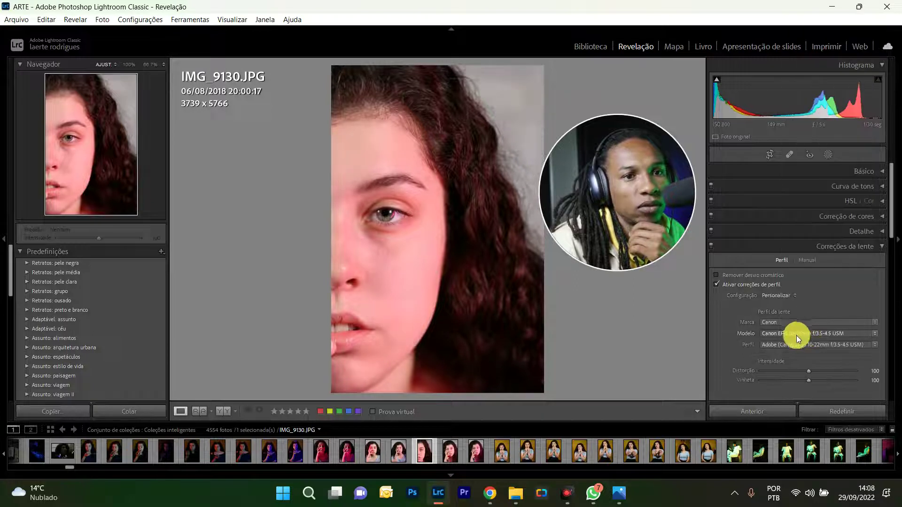
pyautogui.click(804, 332)
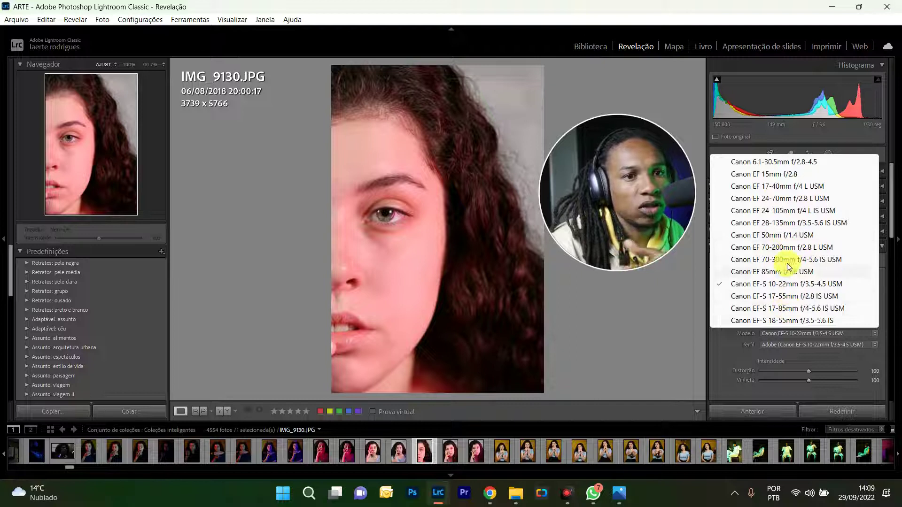
pyautogui.click(786, 197)
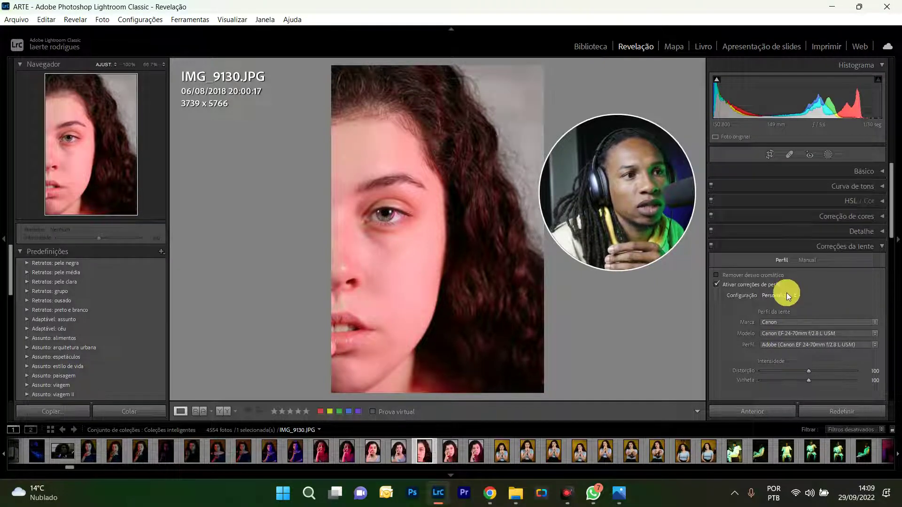
pyautogui.click(805, 335)
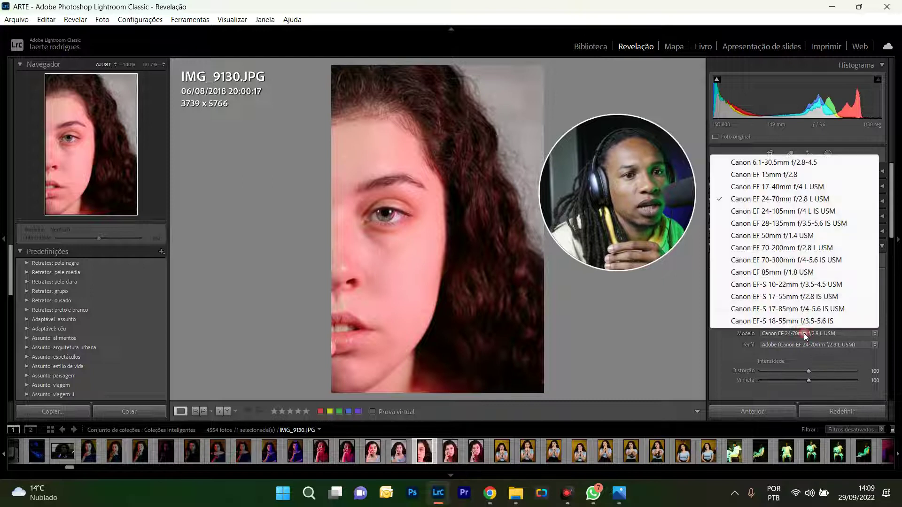
pyautogui.click(786, 176)
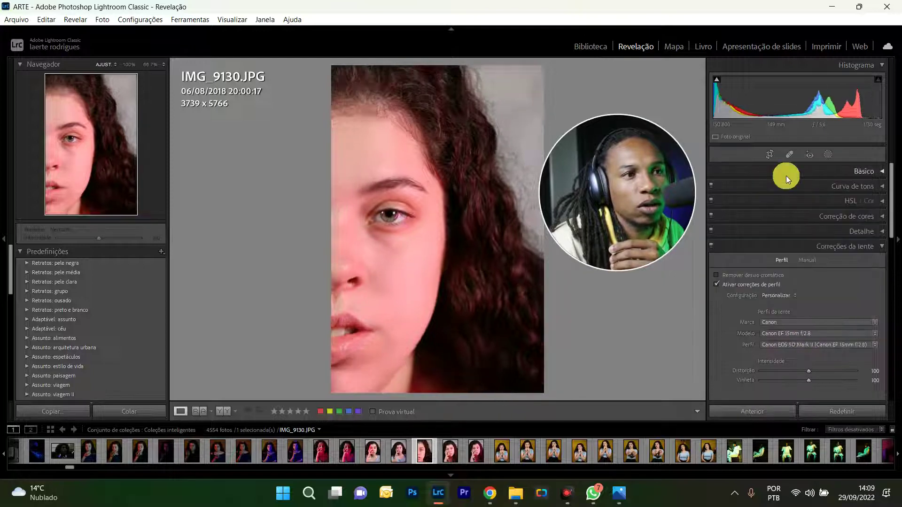
pyautogui.click(792, 334)
pyautogui.click(757, 163)
pyautogui.click(820, 370)
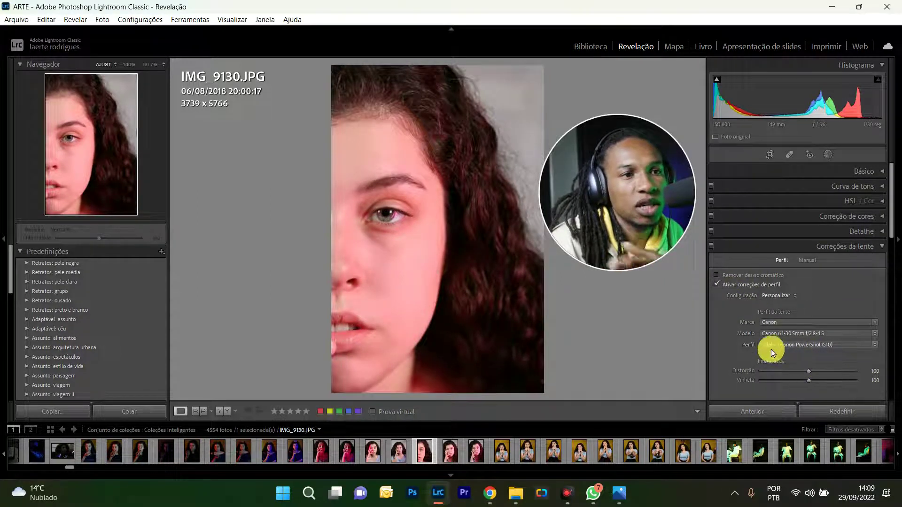
pyautogui.click(717, 284)
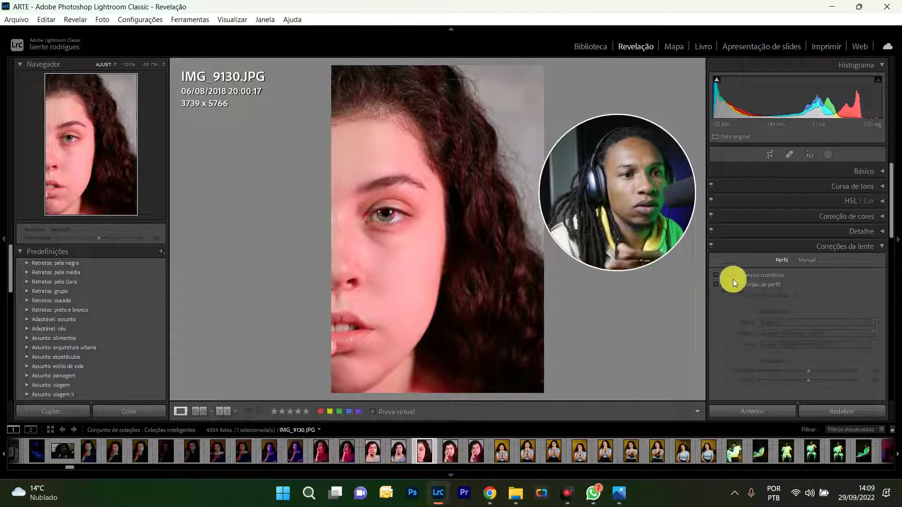
# - Collapse Lens Corrections and try the Guided, Level, Vertical and Auto Upright modes
pyautogui.scroll(-3, 816, 318)
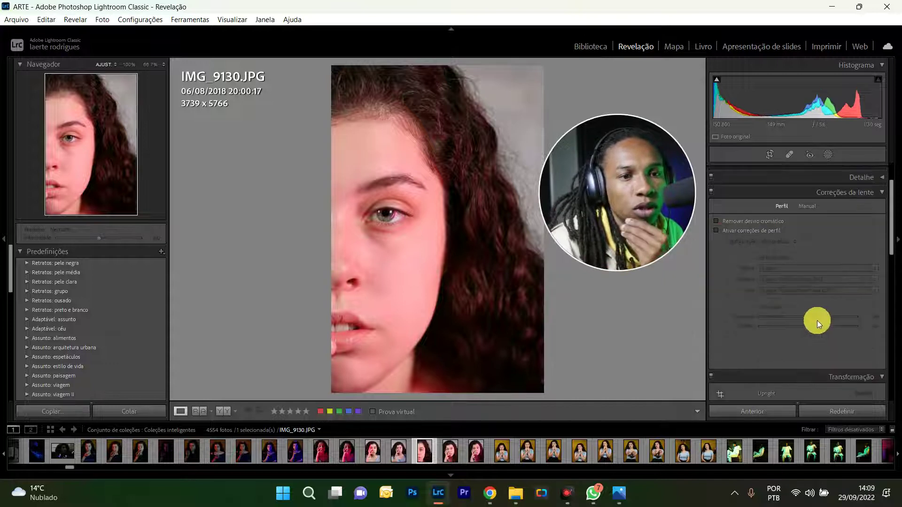
pyautogui.click(882, 193)
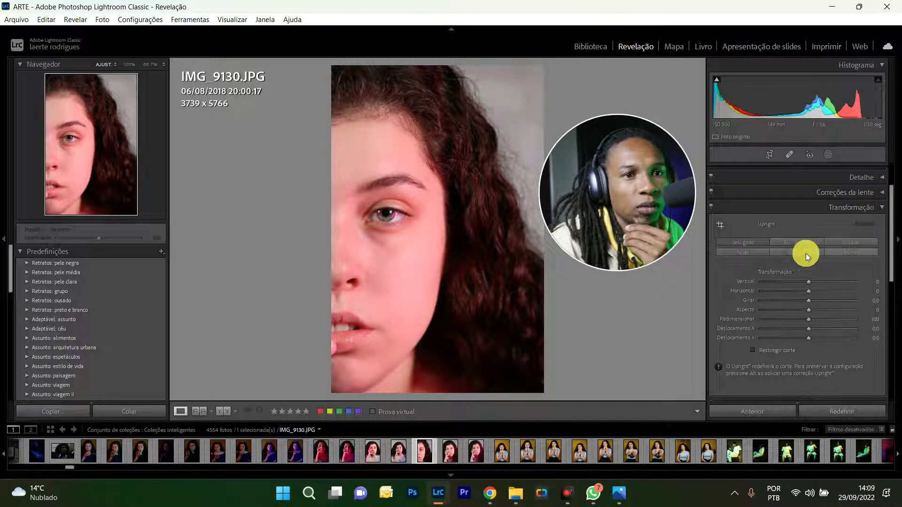
pyautogui.click(849, 241)
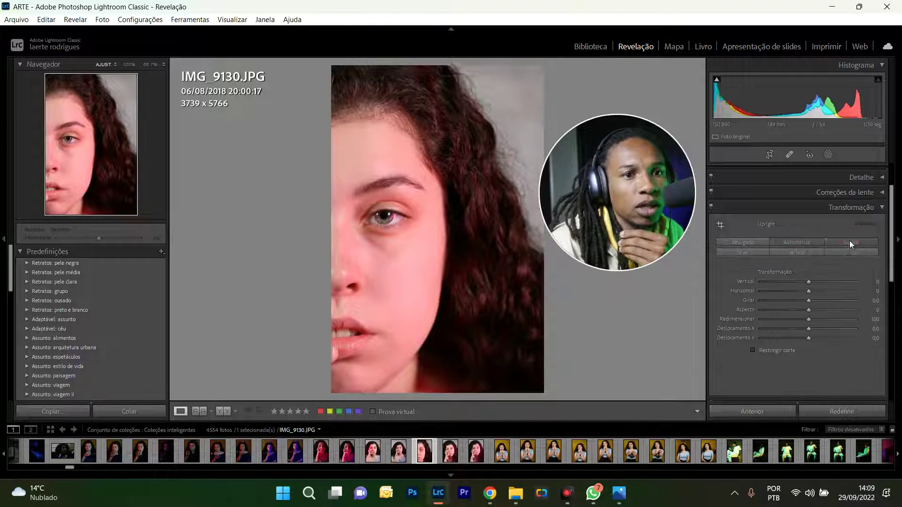
pyautogui.click(742, 252)
pyautogui.click(796, 253)
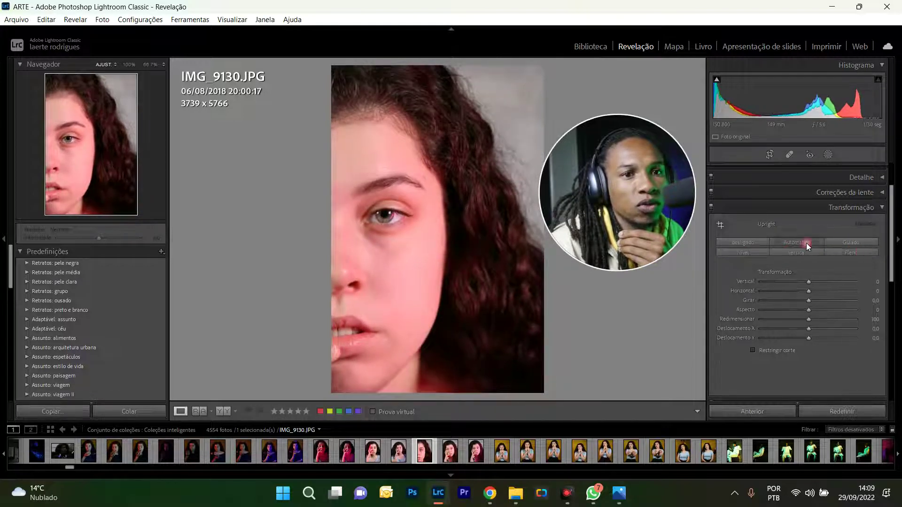
pyautogui.click(806, 243)
# - Set Vertical to +52, turn Upright off, then reset the photo's transform to zero
pyautogui.moveTo(807, 281)
pyautogui.mouseDown()
pyautogui.moveTo(831, 283)
pyautogui.moveTo(786, 289)
pyautogui.mouseUp()
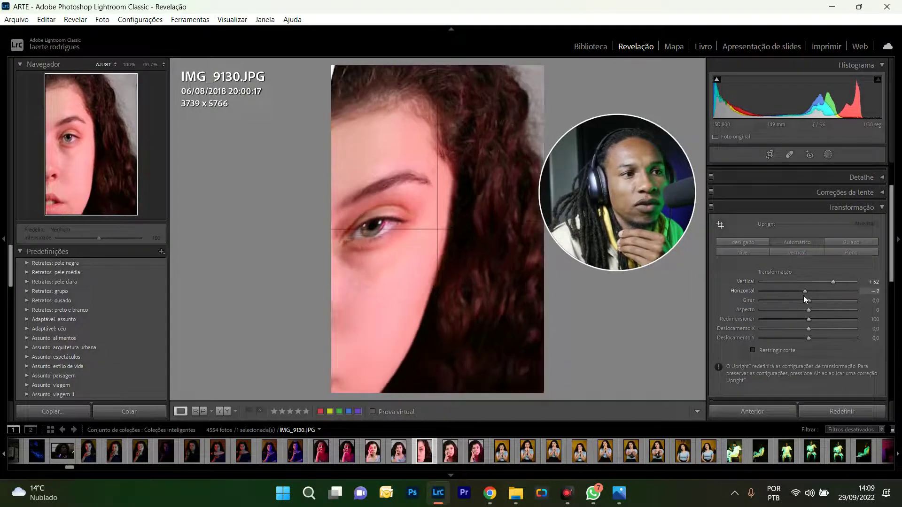
pyautogui.click(746, 242)
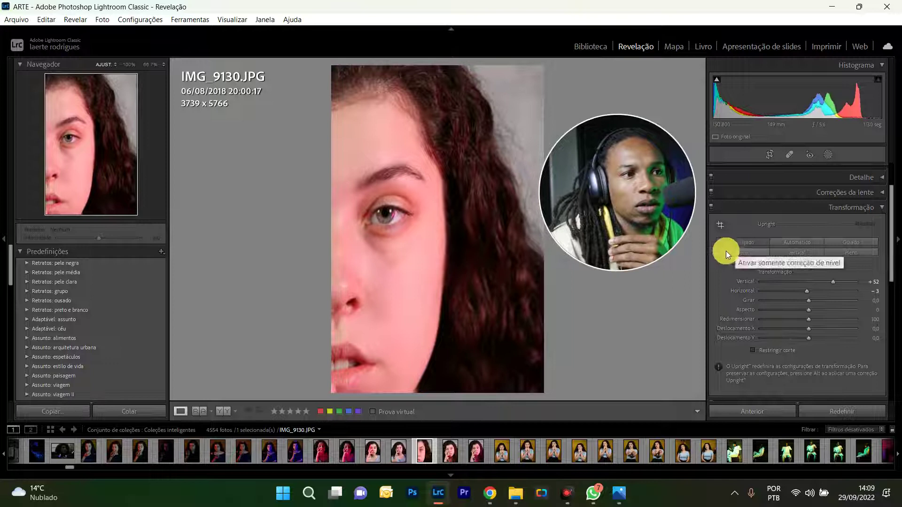
pyautogui.click(834, 412)
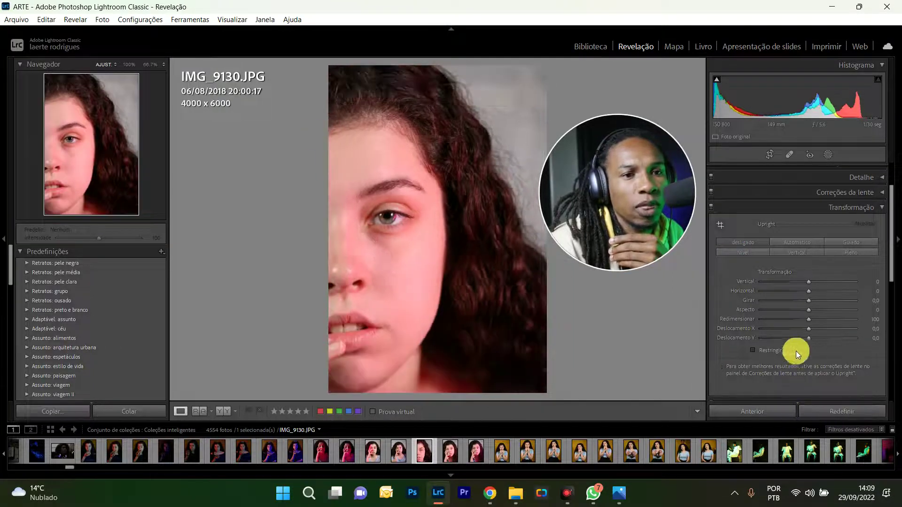
pyautogui.scroll(-2, 802, 306)
# - Add a white post-crop vignette (amount +46, midpoint 49, roundness +75, feather 81), then collapse Effects
pyautogui.scroll(-2, 809, 307)
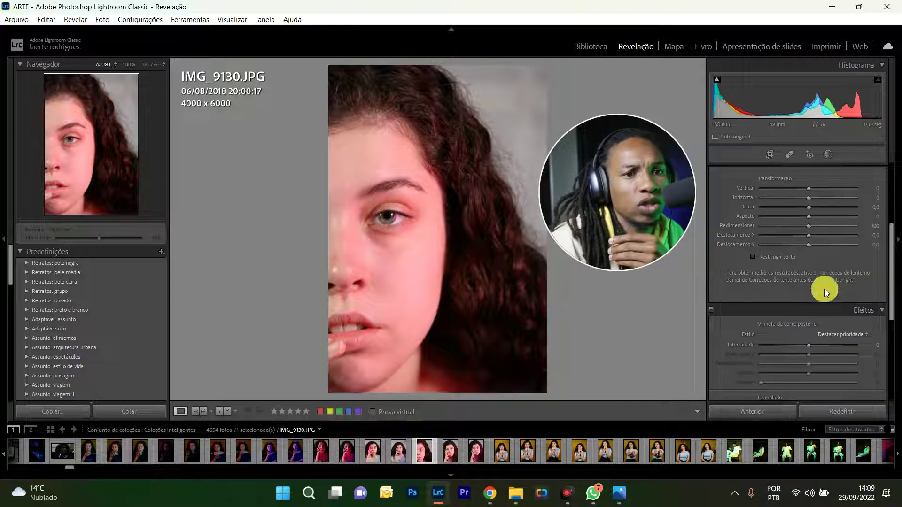
pyautogui.hotkey('ctrl', '7')
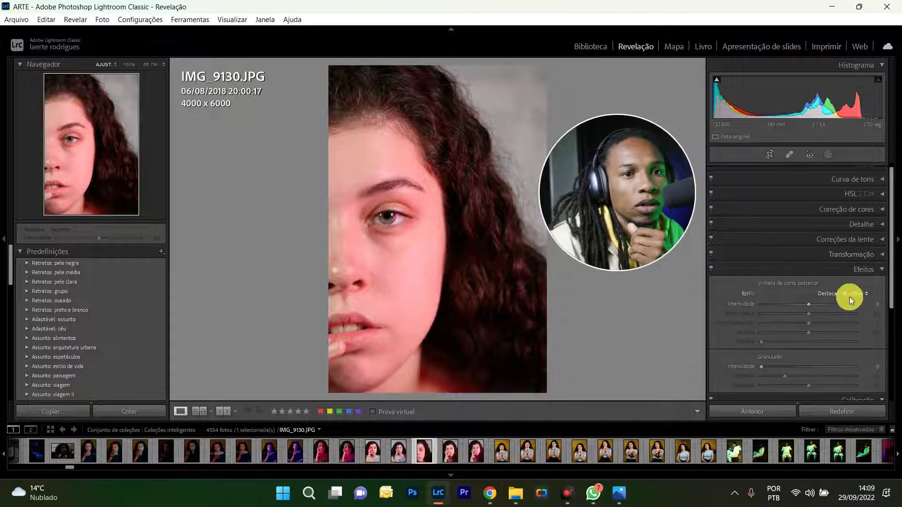
pyautogui.moveTo(813, 304)
pyautogui.mouseDown()
pyautogui.moveTo(821, 305)
pyautogui.moveTo(813, 315)
pyautogui.mouseUp()
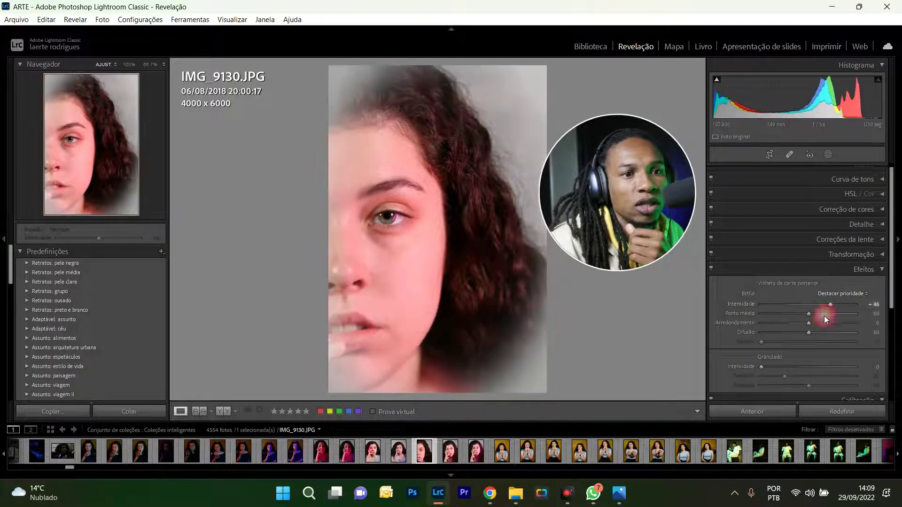
pyautogui.moveTo(813, 315)
pyautogui.mouseDown()
pyautogui.moveTo(853, 326)
pyautogui.moveTo(809, 327)
pyautogui.moveTo(855, 335)
pyautogui.mouseUp()
pyautogui.scroll(-2, 819, 346)
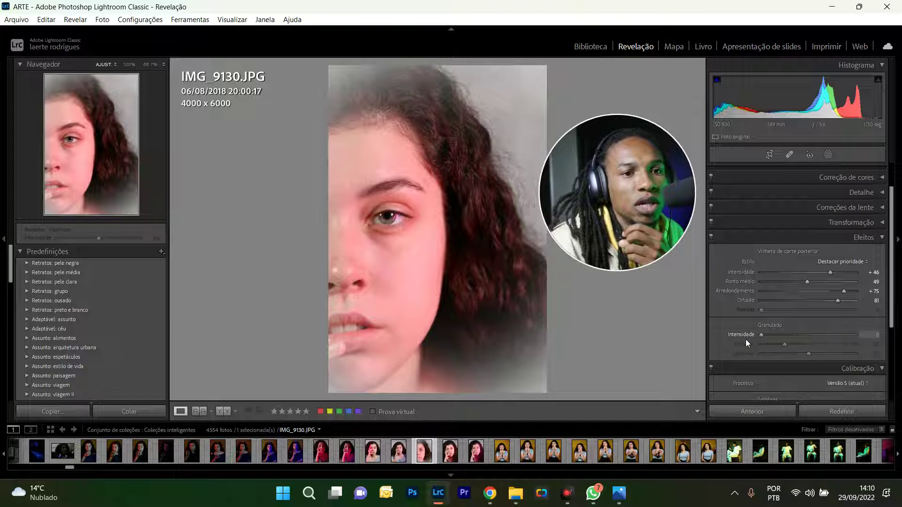
pyautogui.scroll(-2, 825, 311)
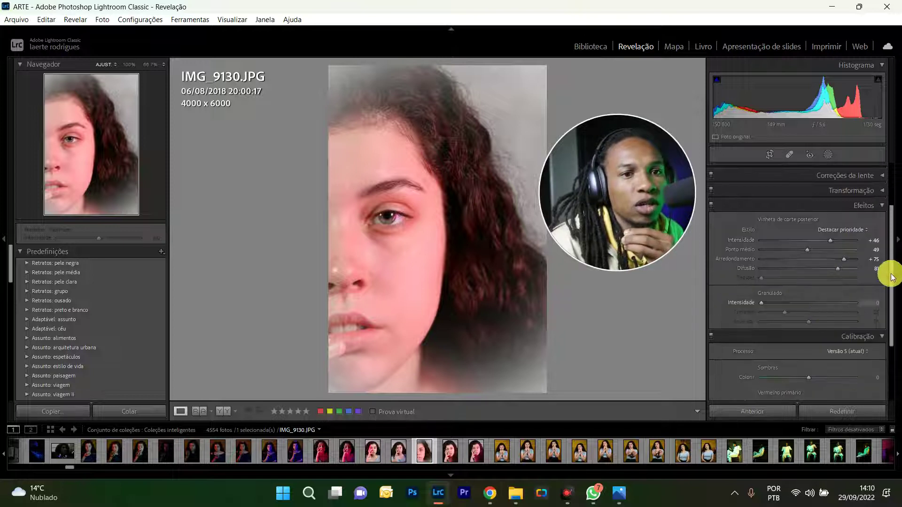
pyautogui.click(880, 205)
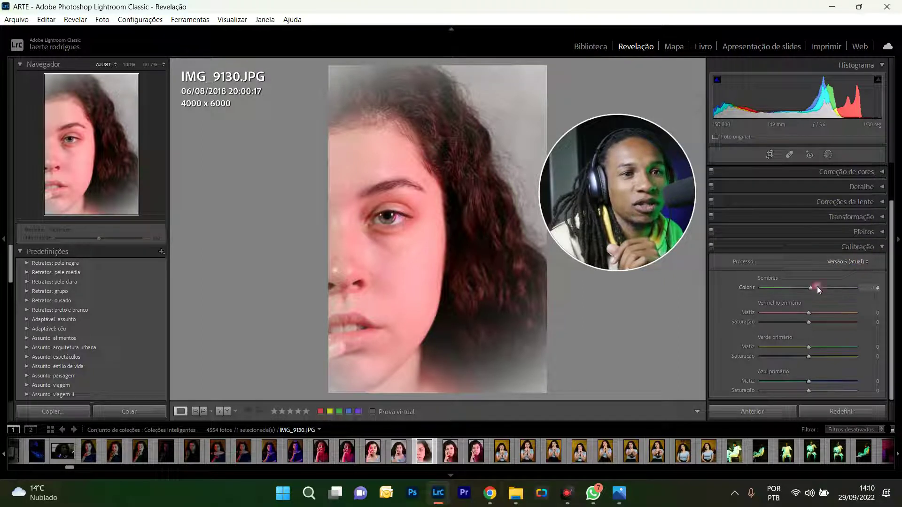
# - Weaken the post-crop vignette to amount -11, roundness -4, feather 47
pyautogui.click(879, 233)
pyautogui.click(803, 267)
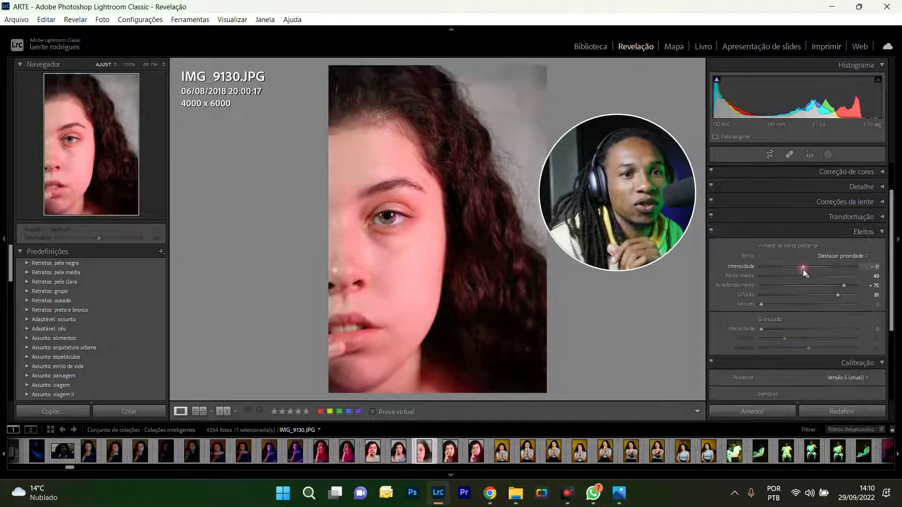
pyautogui.click(806, 285)
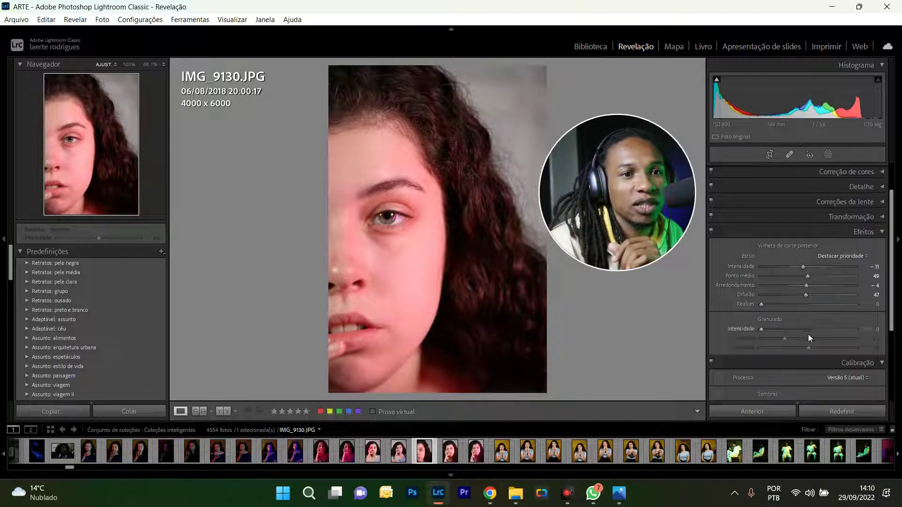
pyautogui.click(875, 233)
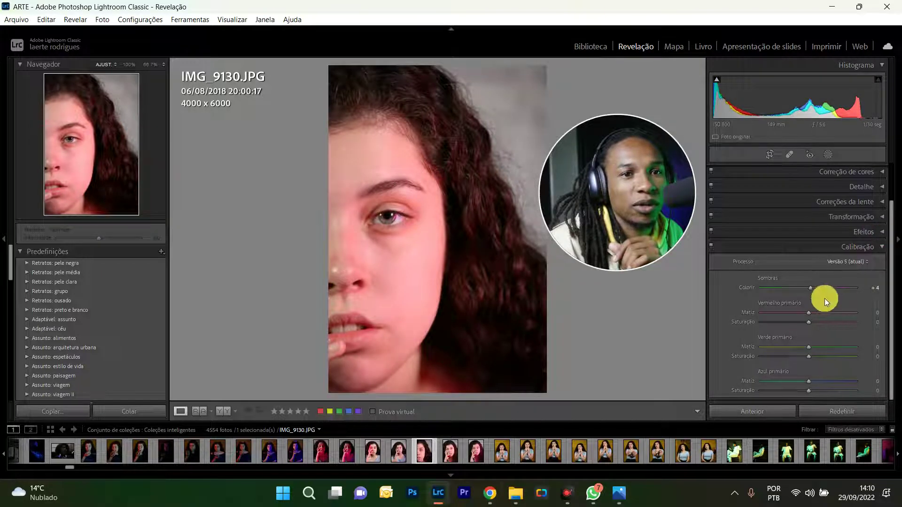
# - Shift calibration to red hue -5, green hue -43, blue hue +62 and shadows tint +16
pyautogui.moveTo(814, 321); pyautogui.dragTo(808, 323)
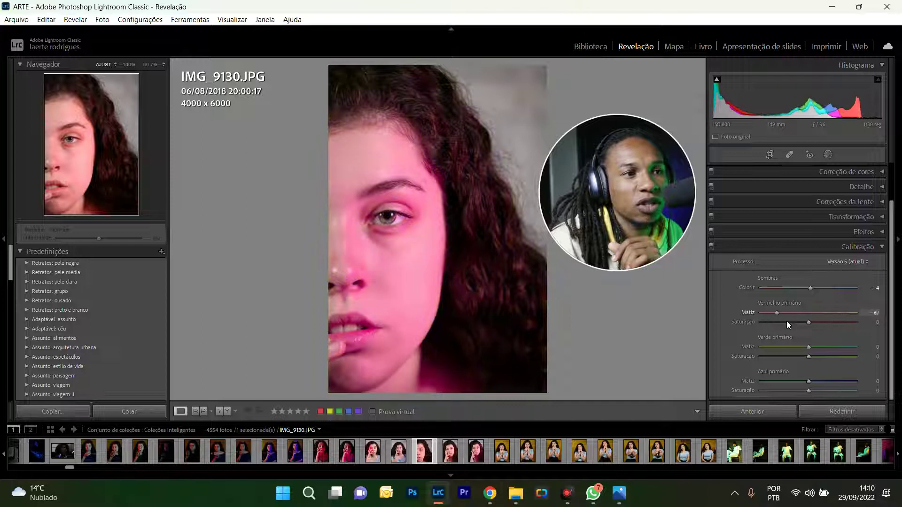
pyautogui.moveTo(412, 279)
pyautogui.mouseDown()
pyautogui.moveTo(572, 386)
pyautogui.moveTo(538, 346)
pyautogui.moveTo(493, 216)
pyautogui.mouseUp()
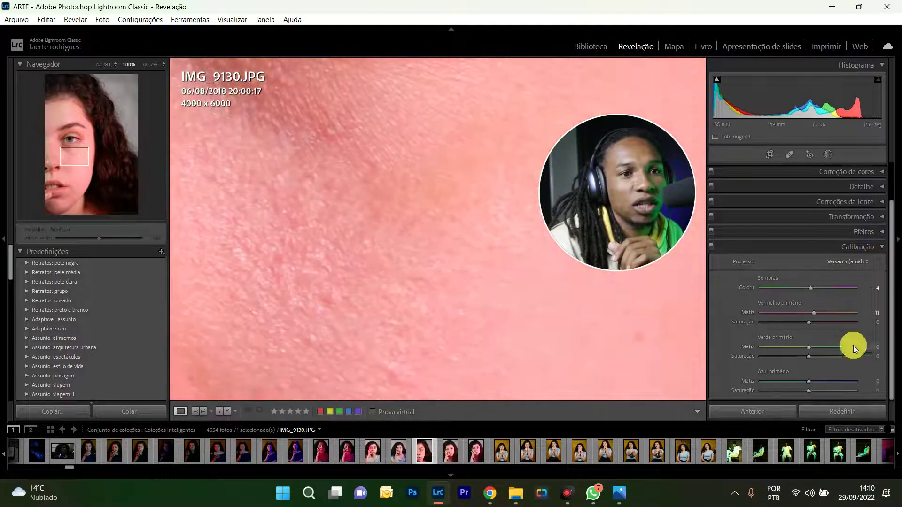
pyautogui.moveTo(809, 347)
pyautogui.mouseDown()
pyautogui.moveTo(768, 352)
pyautogui.moveTo(818, 356)
pyautogui.mouseUp()
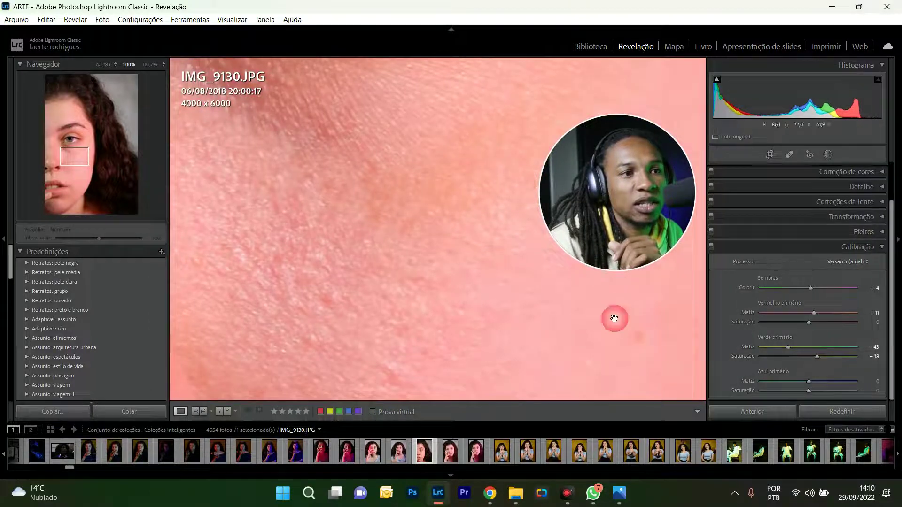
pyautogui.click(618, 319)
pyautogui.moveTo(817, 312); pyautogui.dragTo(806, 323)
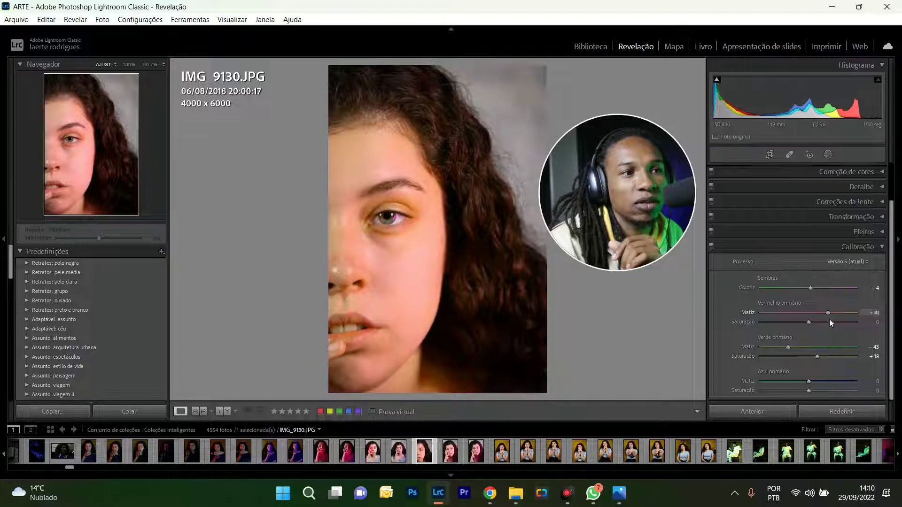
pyautogui.moveTo(798, 381); pyautogui.dragTo(839, 381)
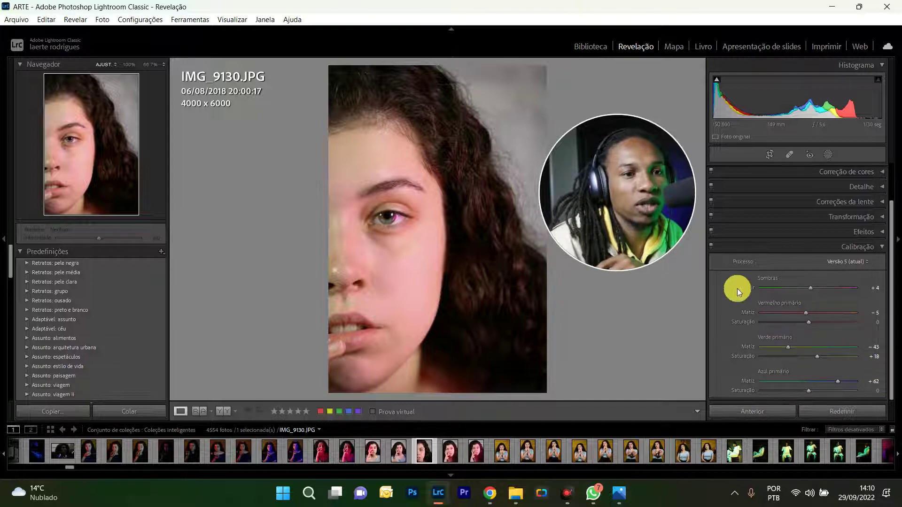
pyautogui.moveTo(813, 288)
pyautogui.mouseDown()
pyautogui.moveTo(771, 294)
pyautogui.moveTo(818, 295)
pyautogui.mouseUp()
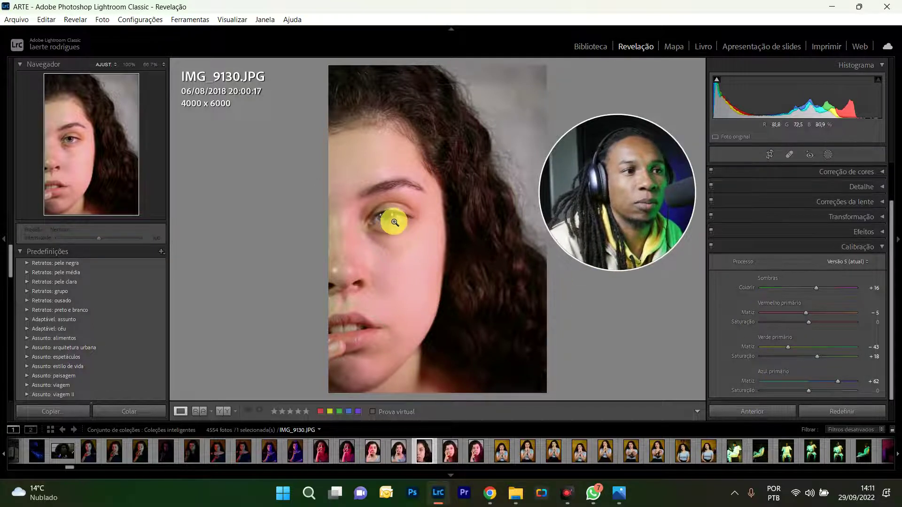
pyautogui.click(387, 219)
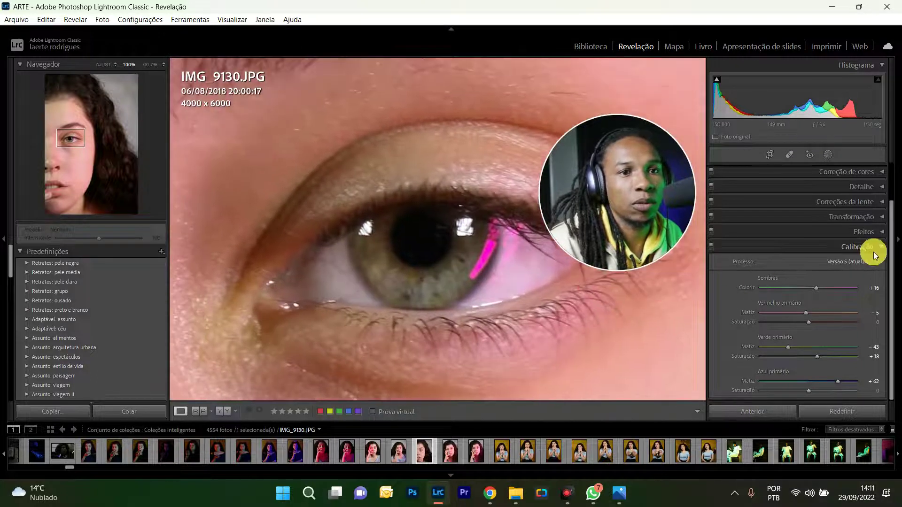
# - In HSL, set Green Hue to -17 and Green Saturation to -4 while checking the iris
pyautogui.scroll(2, 873, 252)
pyautogui.scroll(1, 869, 235)
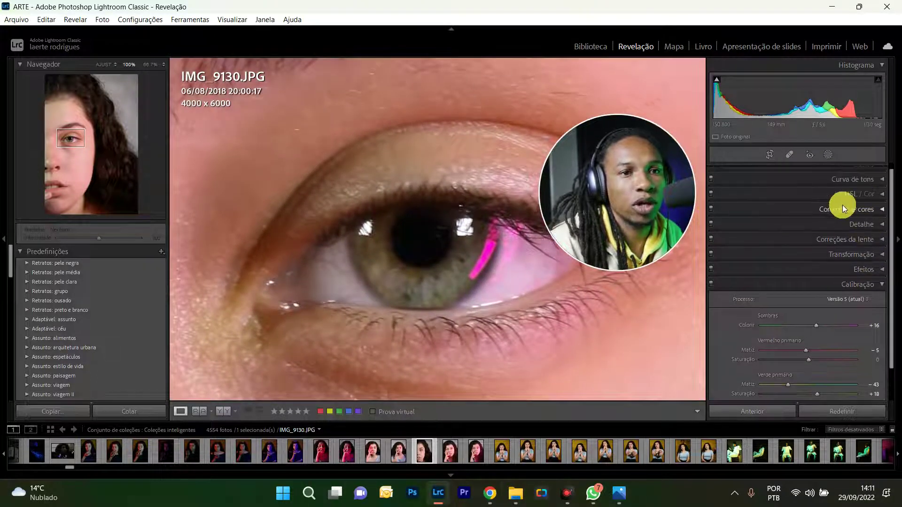
pyautogui.scroll(1, 869, 204)
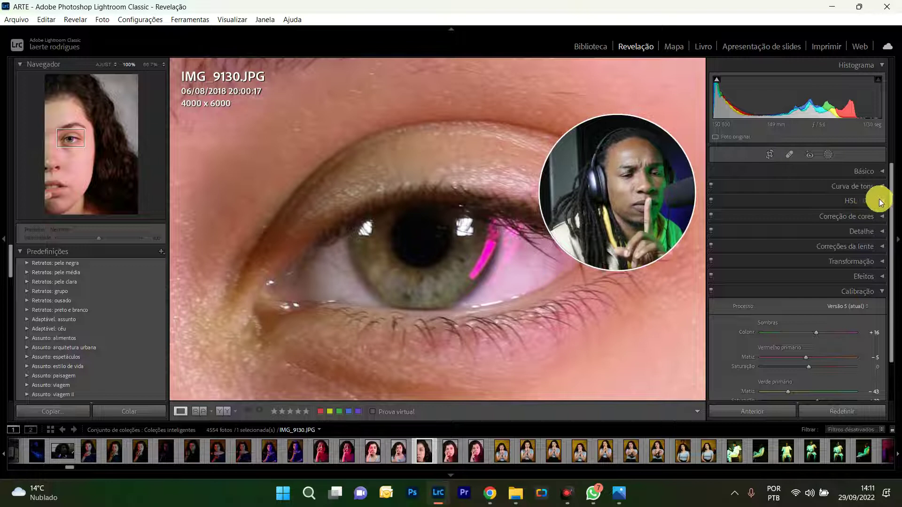
pyautogui.click(882, 203)
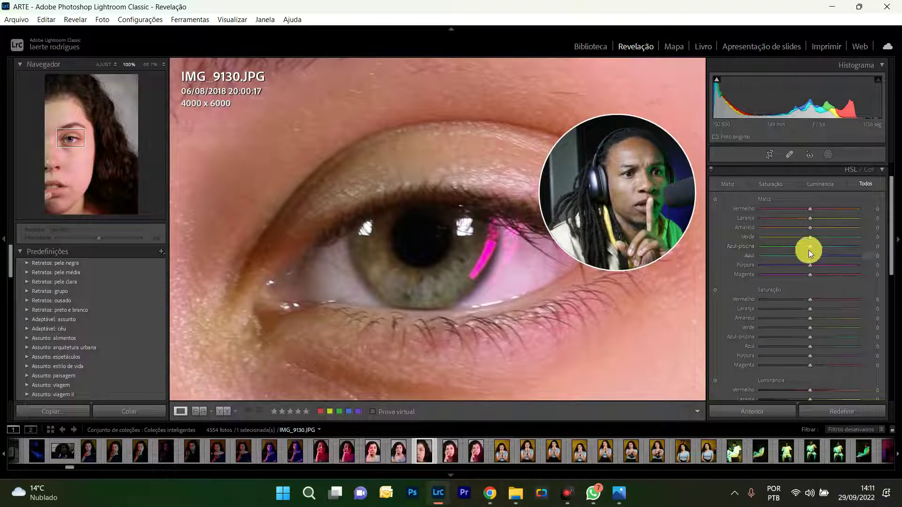
pyautogui.moveTo(810, 237)
pyautogui.mouseDown()
pyautogui.moveTo(857, 233)
pyautogui.moveTo(798, 242)
pyautogui.mouseUp()
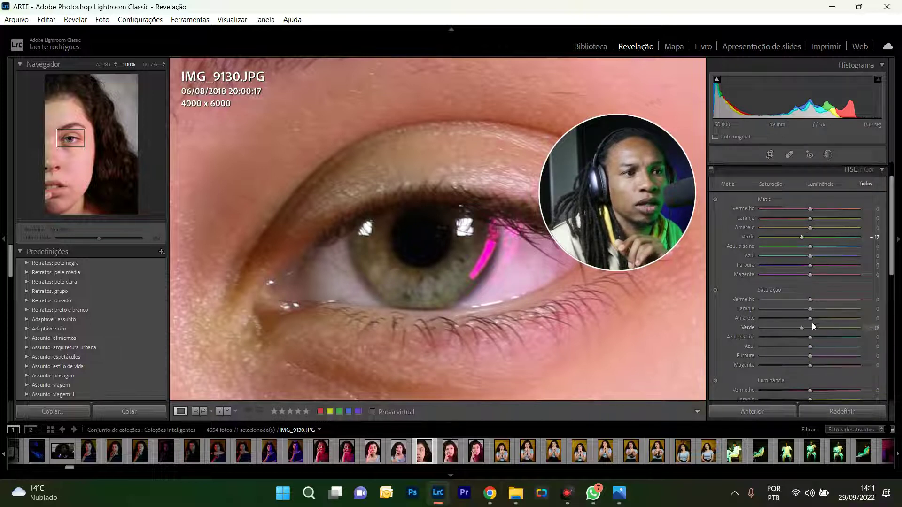
pyautogui.moveTo(805, 331); pyautogui.dragTo(806, 331)
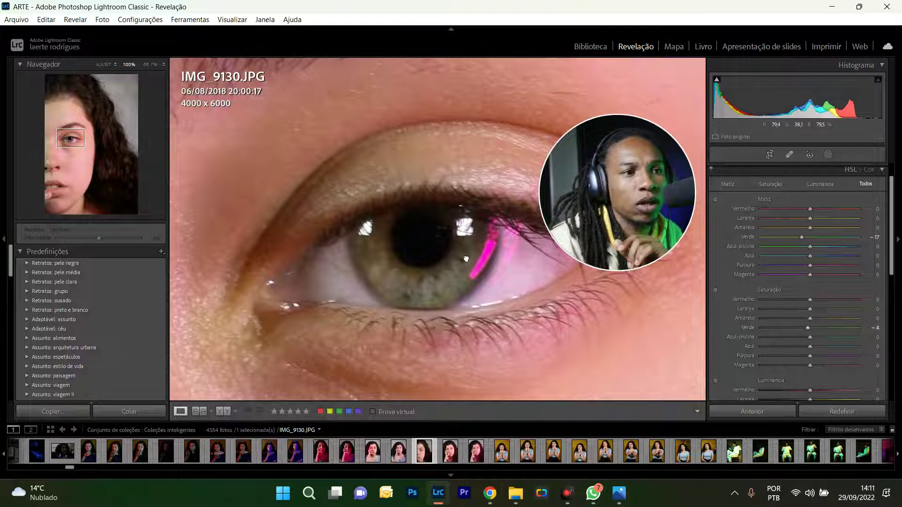
pyautogui.click(470, 244)
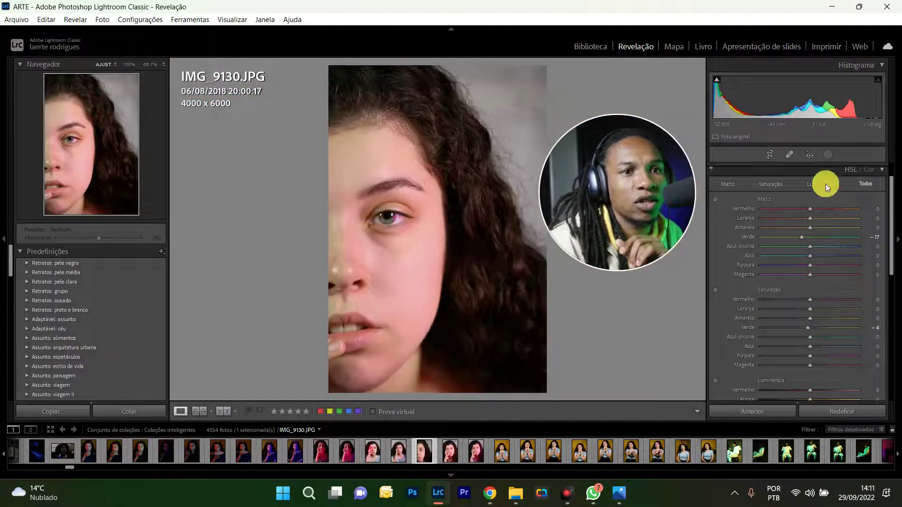